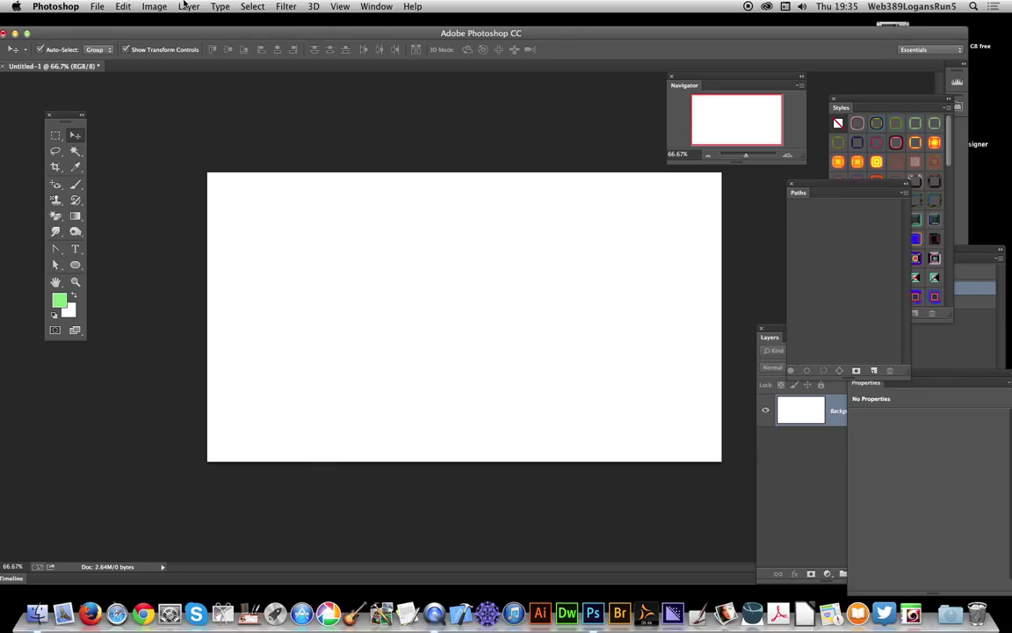
Step: Add a new transparent layer, keeping the default name Layer 1
left_click(188, 9)
mouse_move(299, 20)
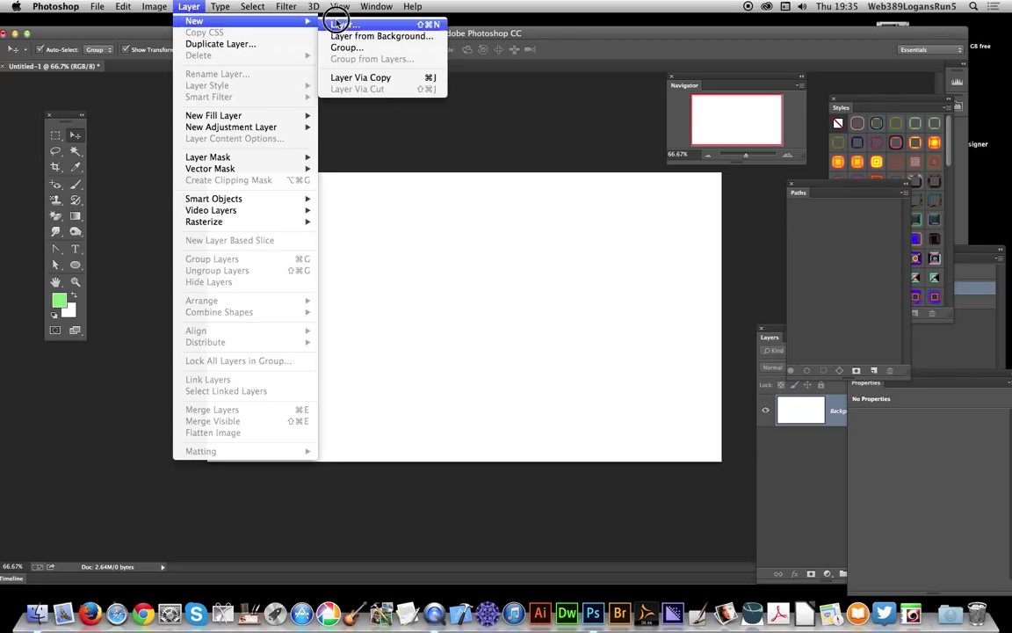
left_click(338, 24)
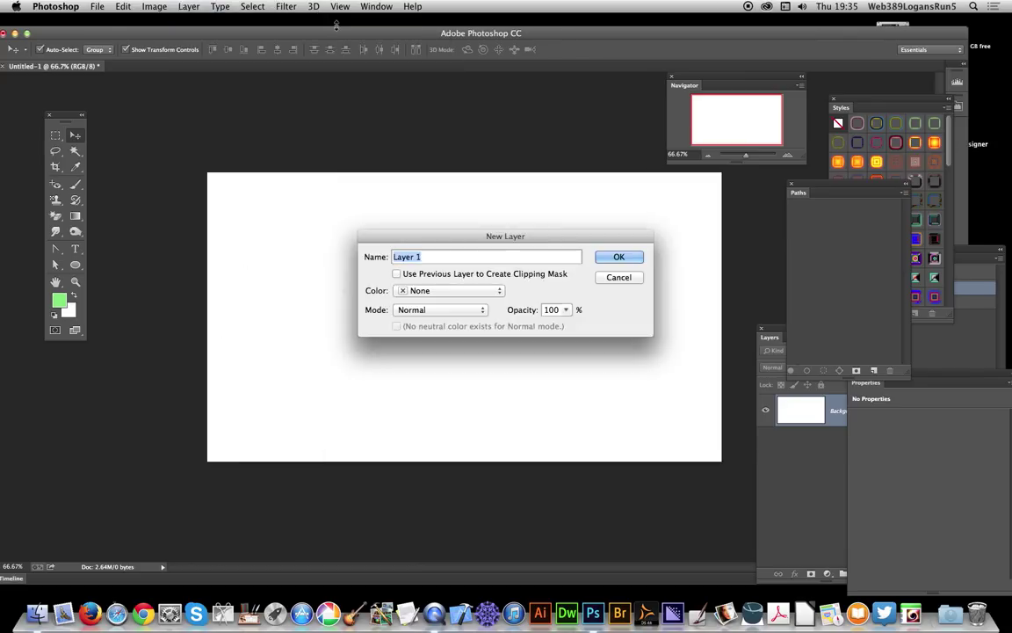
left_click(619, 258)
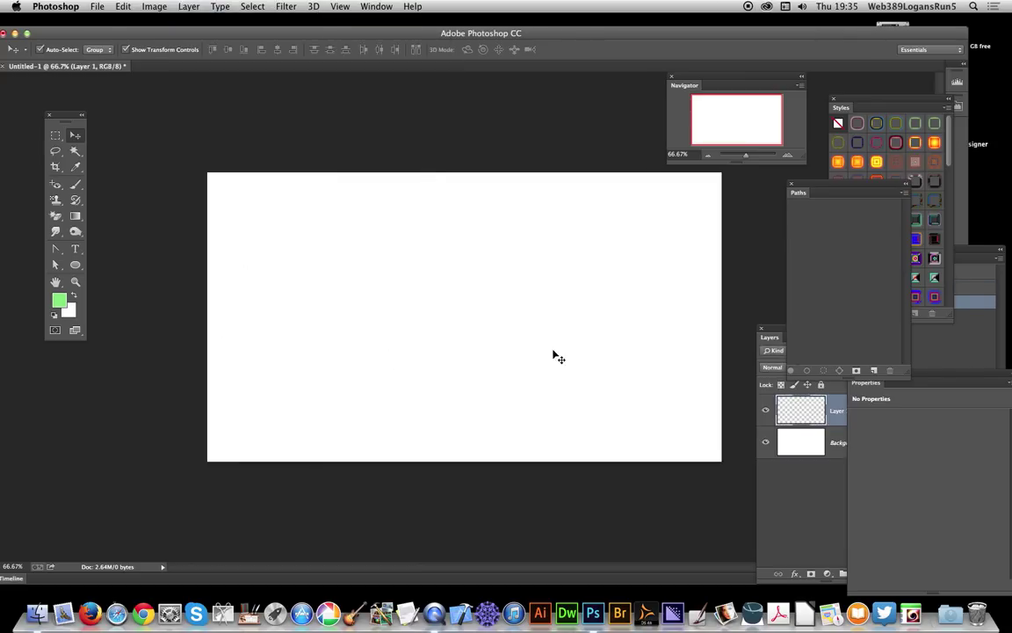
Step: Start Edit > Define Pattern, cancel the Pattern Name dialog, and return to the Edit menu
left_click(123, 7)
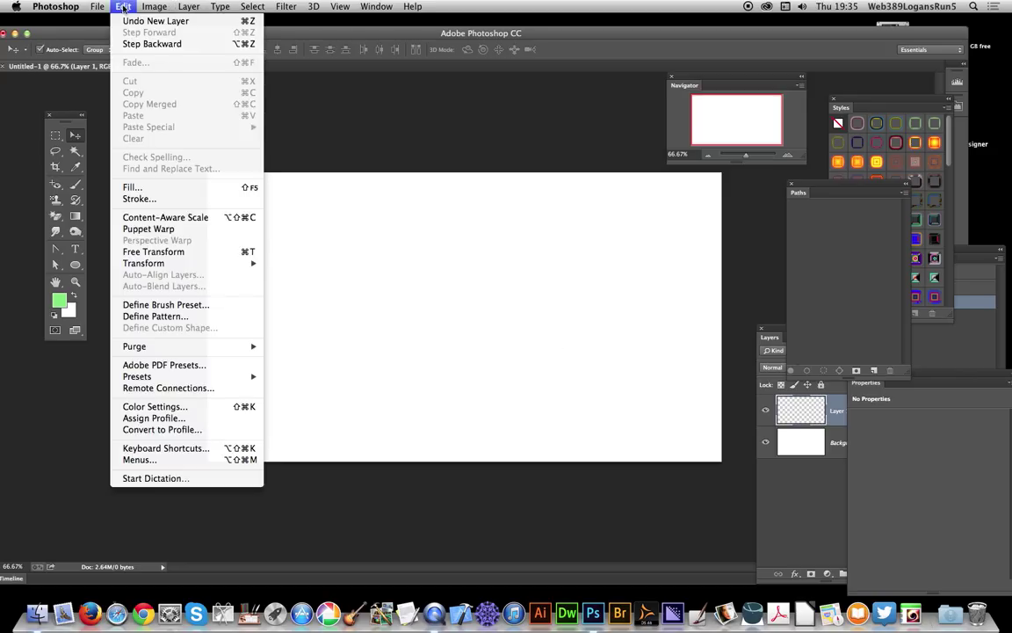
left_click(162, 316)
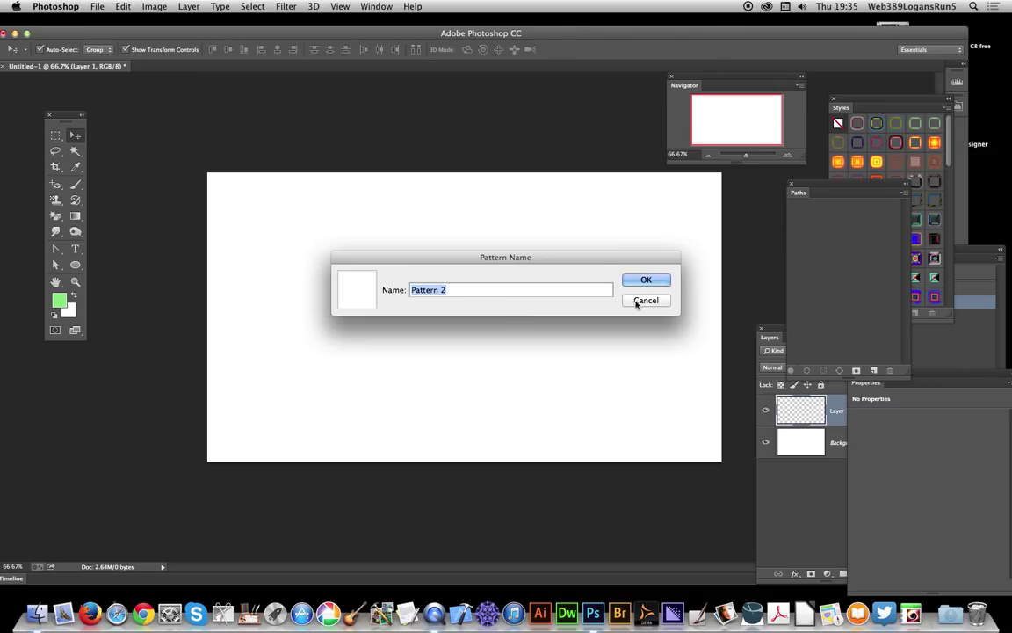
left_click(642, 300)
left_click(124, 7)
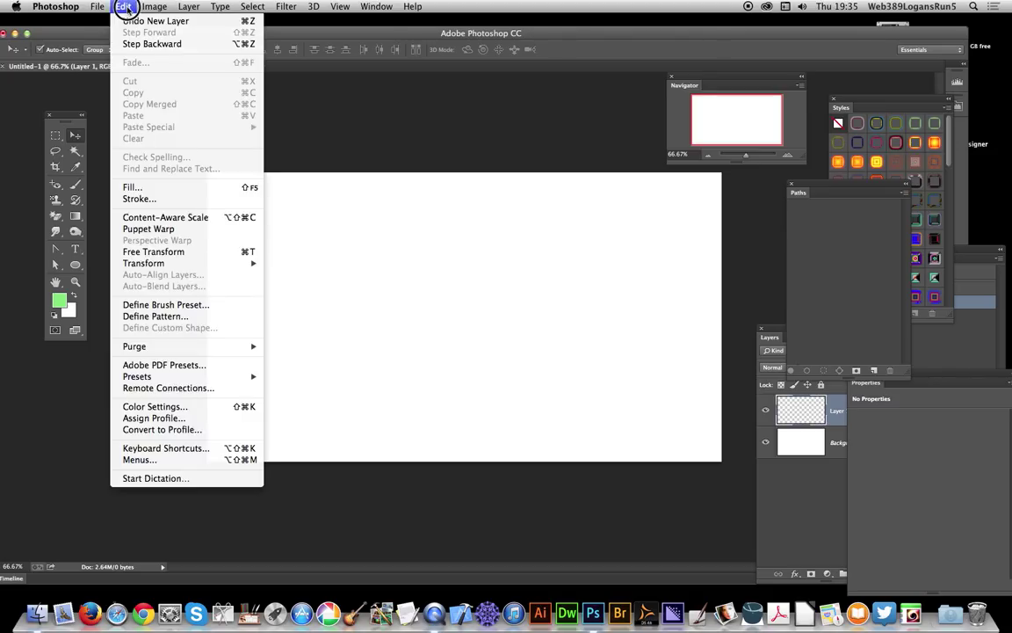
Step: Fill Layer 1 with Use: Pattern and the Picture Frame scripted pattern
left_click(133, 186)
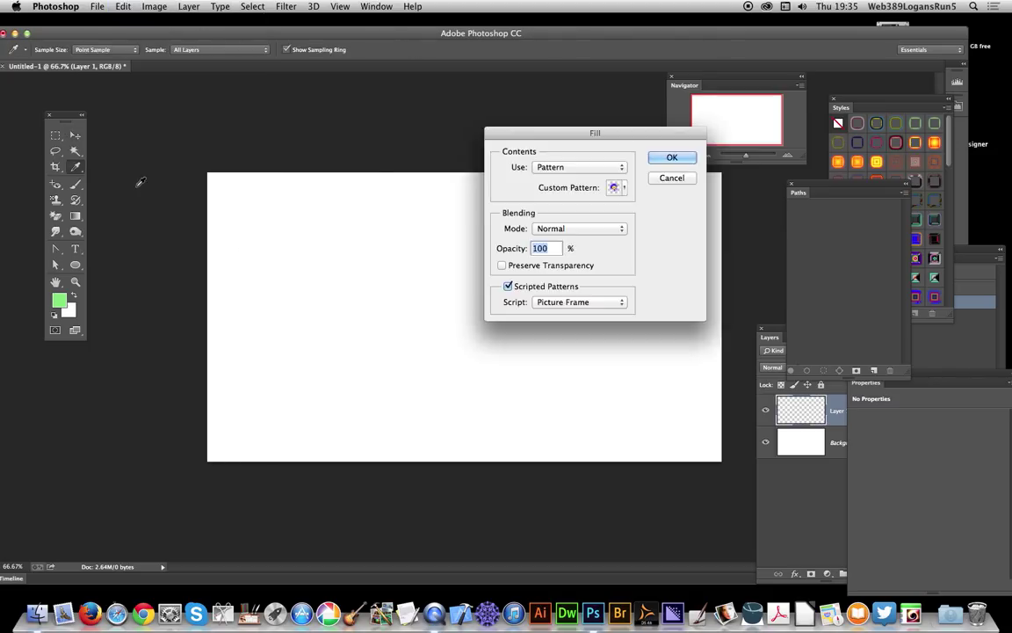
left_click(545, 167)
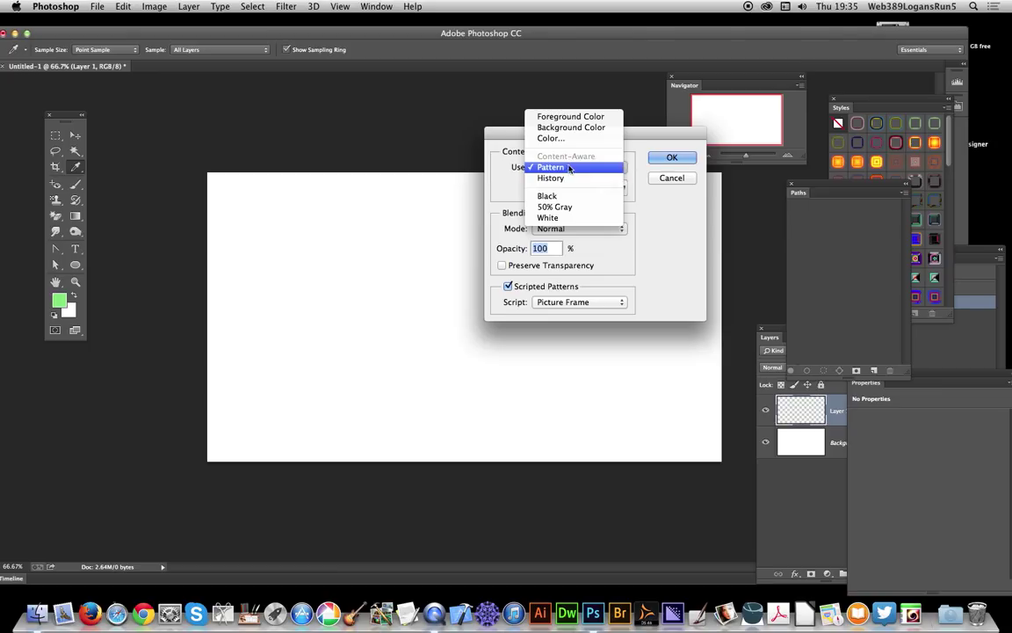
left_click(569, 167)
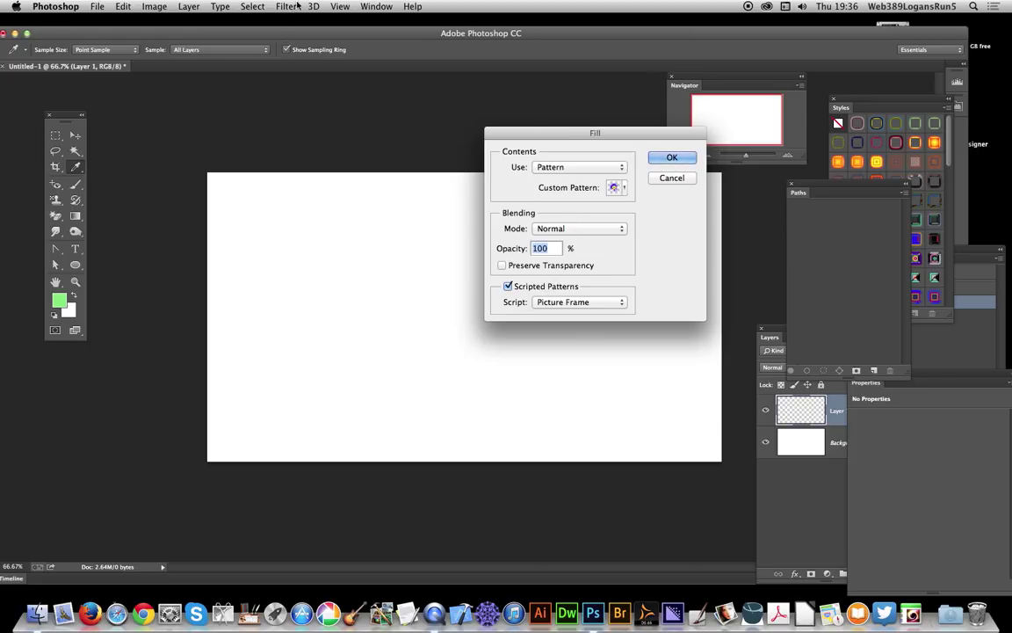
left_click(556, 304)
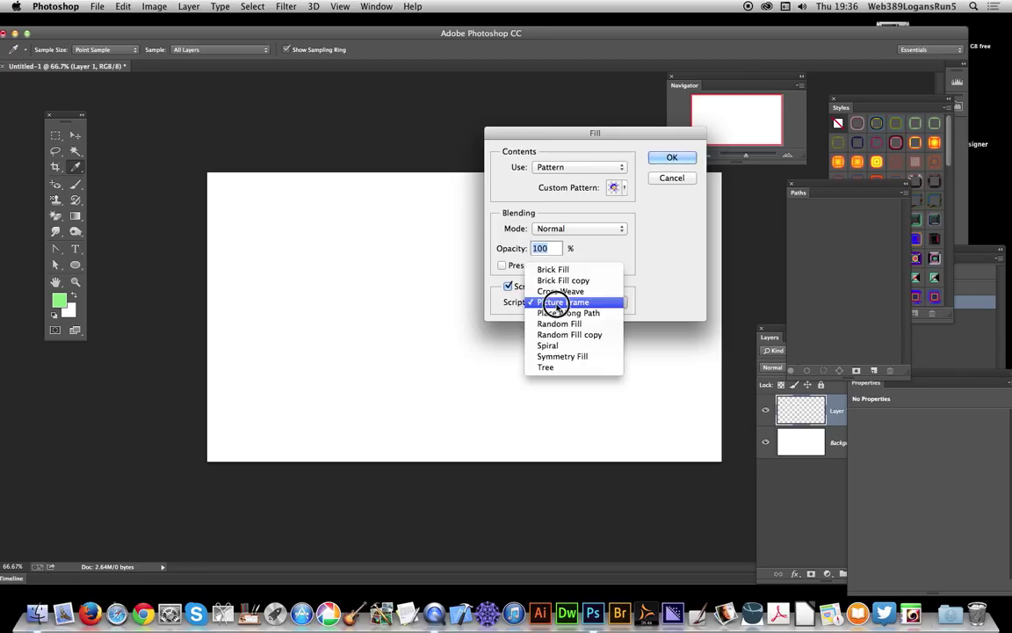
left_click(555, 302)
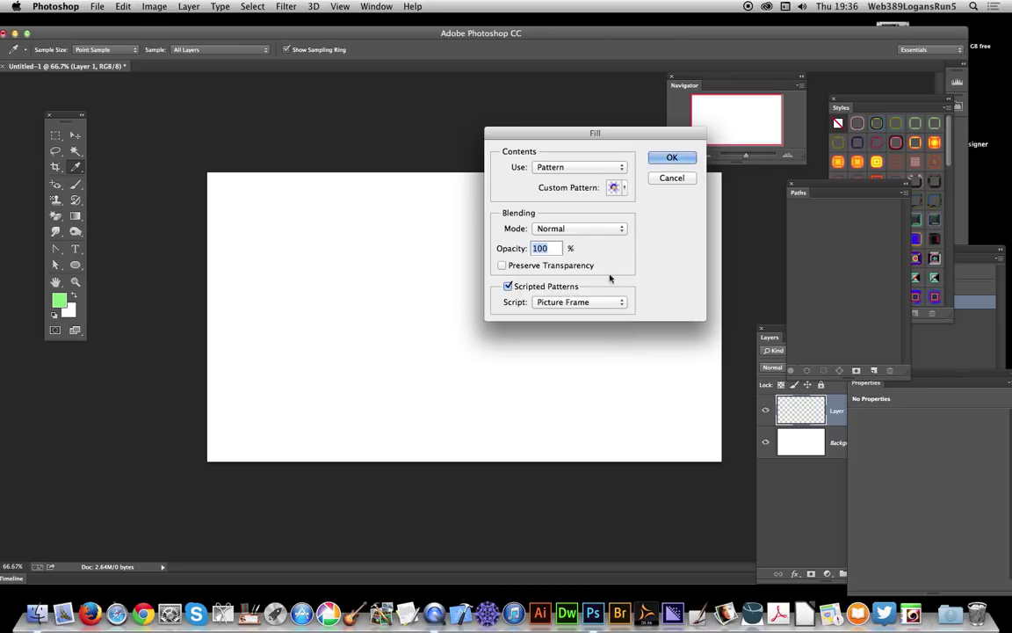
left_click(672, 161)
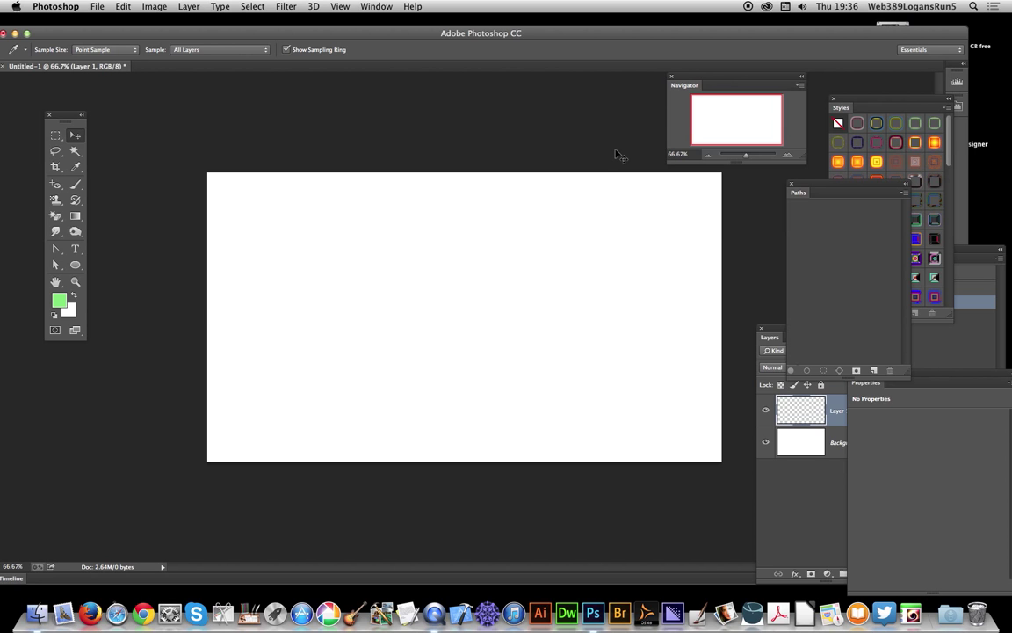
Step: Thicken the 17: Simple Lace frame and set its flower to 7: petals
left_click(676, 173)
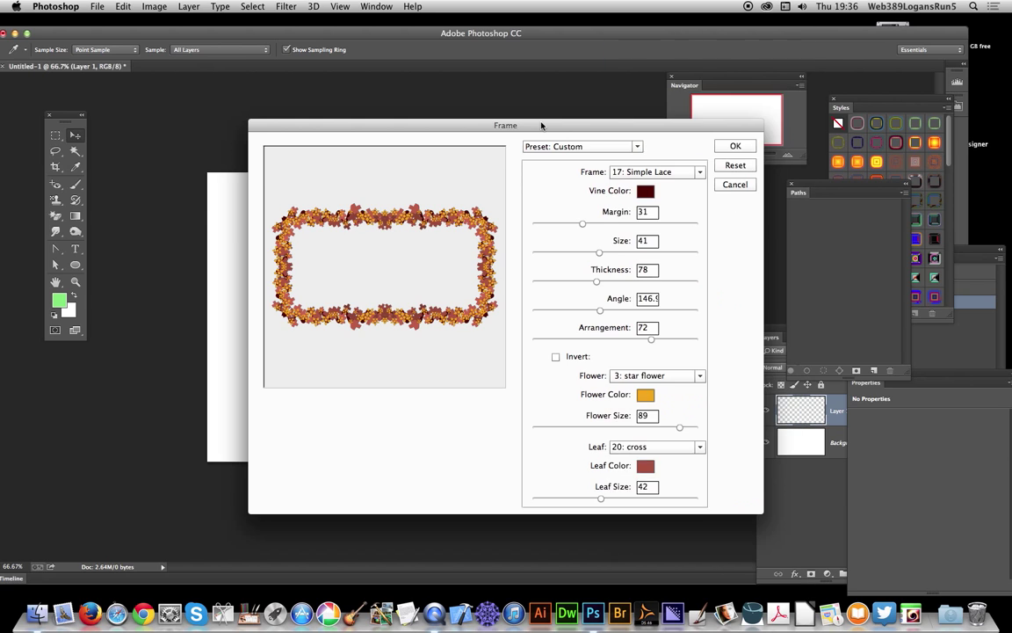
left_click_drag(597, 281, 615, 252)
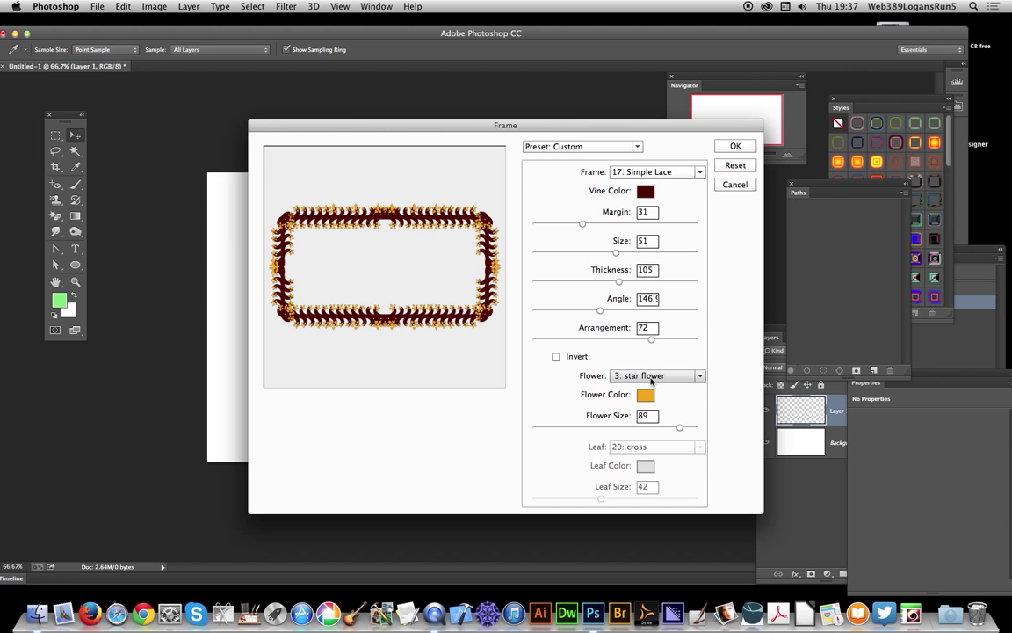
left_click(651, 376)
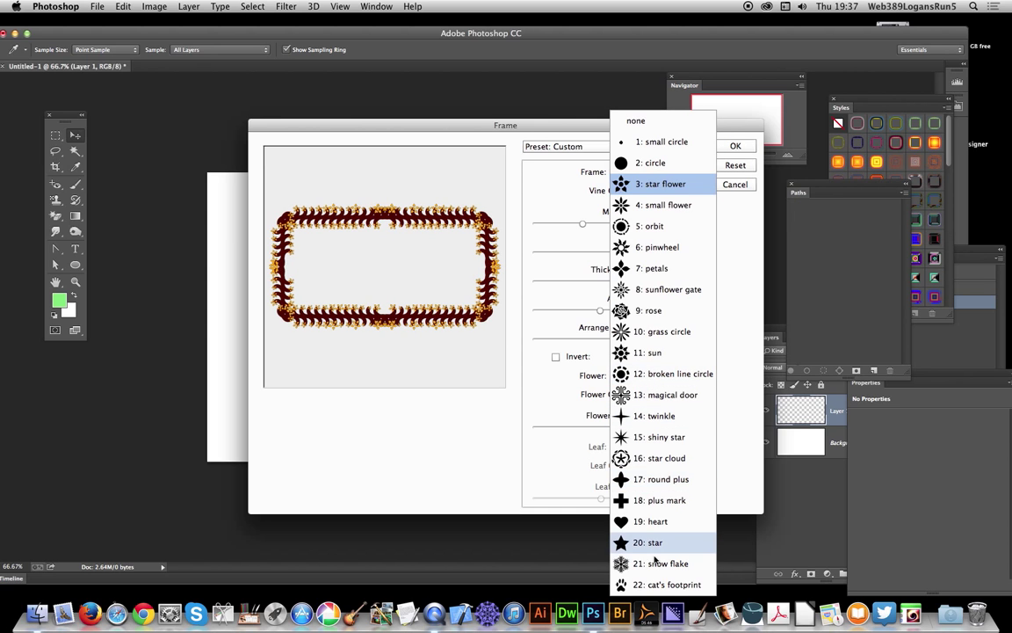
left_click(655, 275)
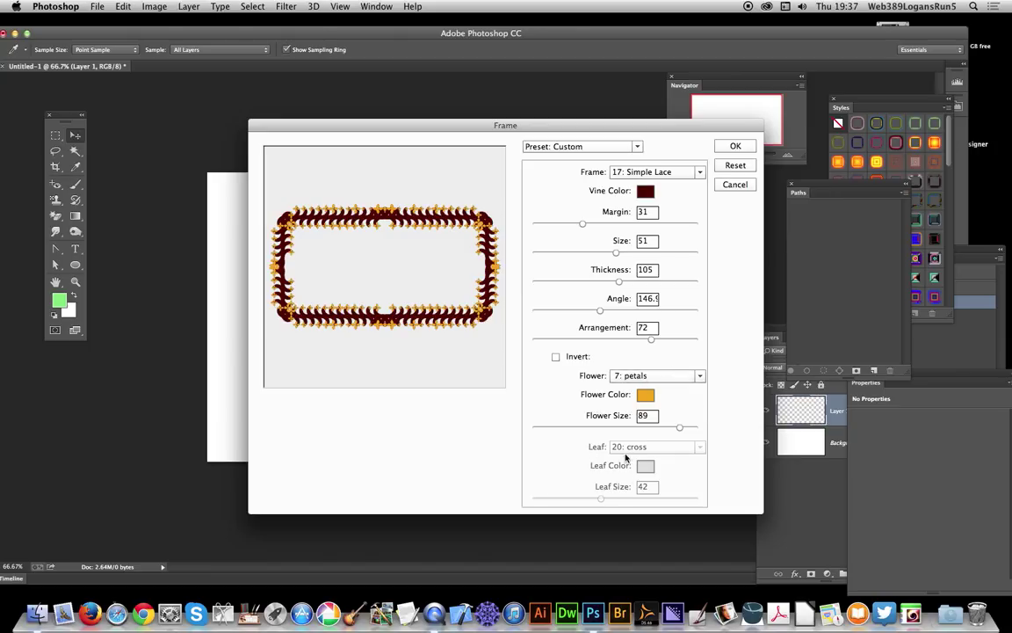
Step: Switch the frame style to 18: Pulse, leaving the petal flowers unchanged
left_click(652, 173)
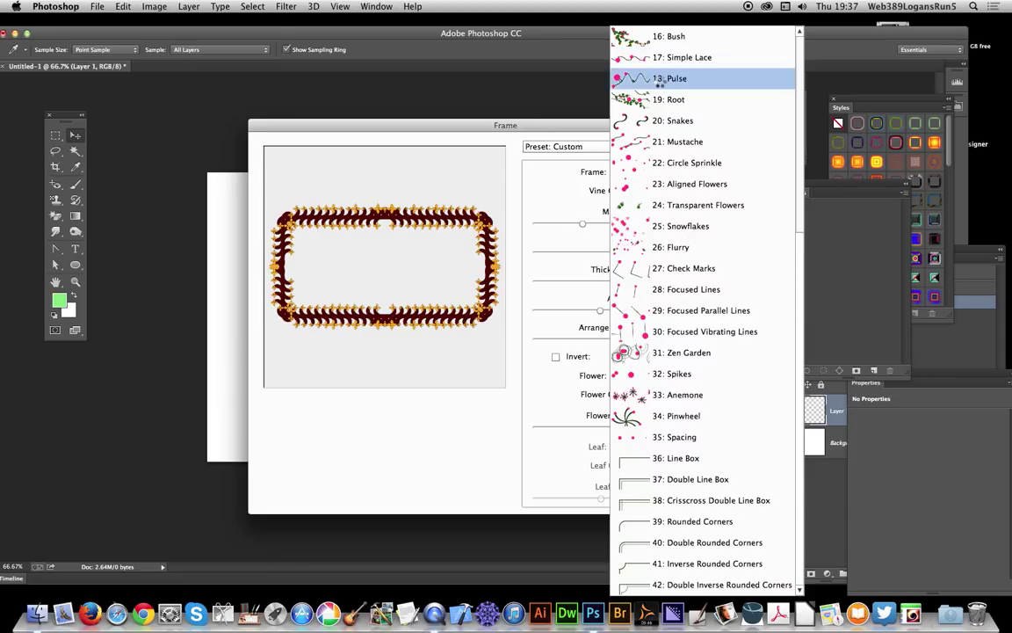
left_click(660, 81)
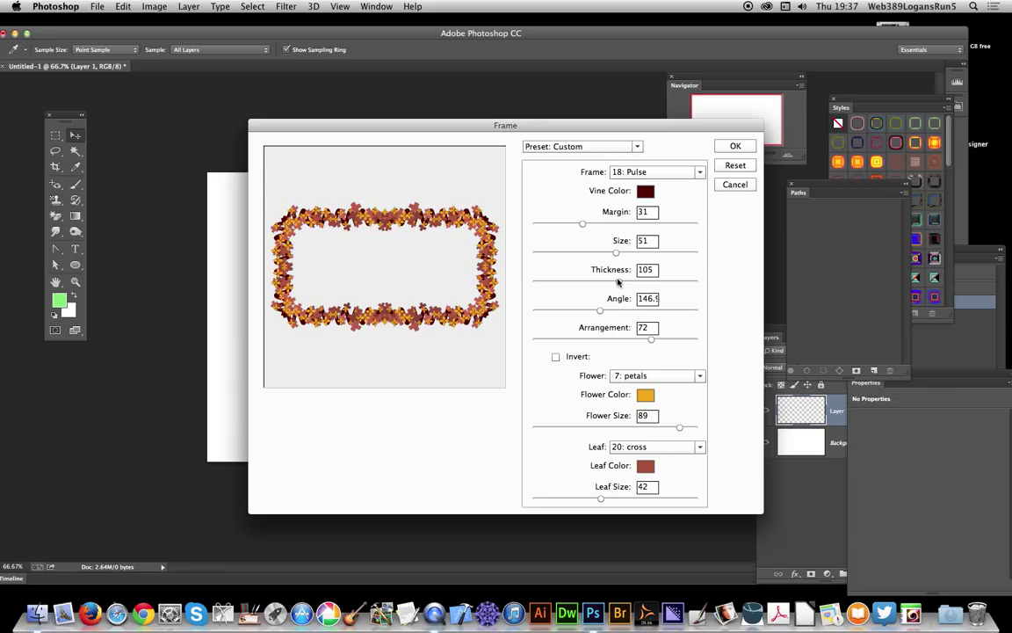
left_click(669, 376)
left_click(578, 376)
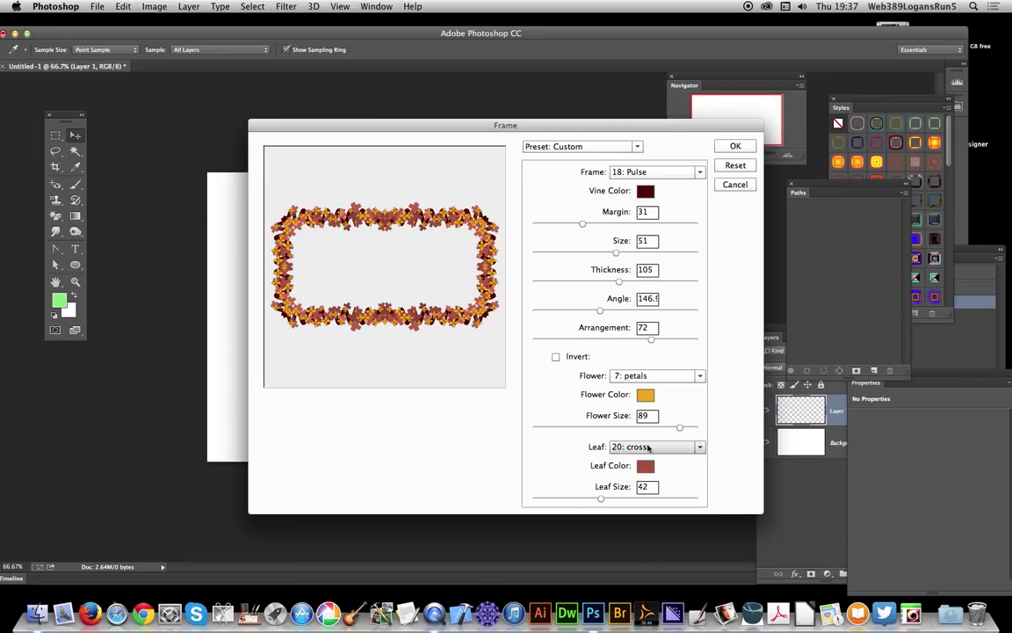
Step: Keep 20: cross leaves, enlarge Leaf Size to 63, and apply the frame
left_click(615, 447)
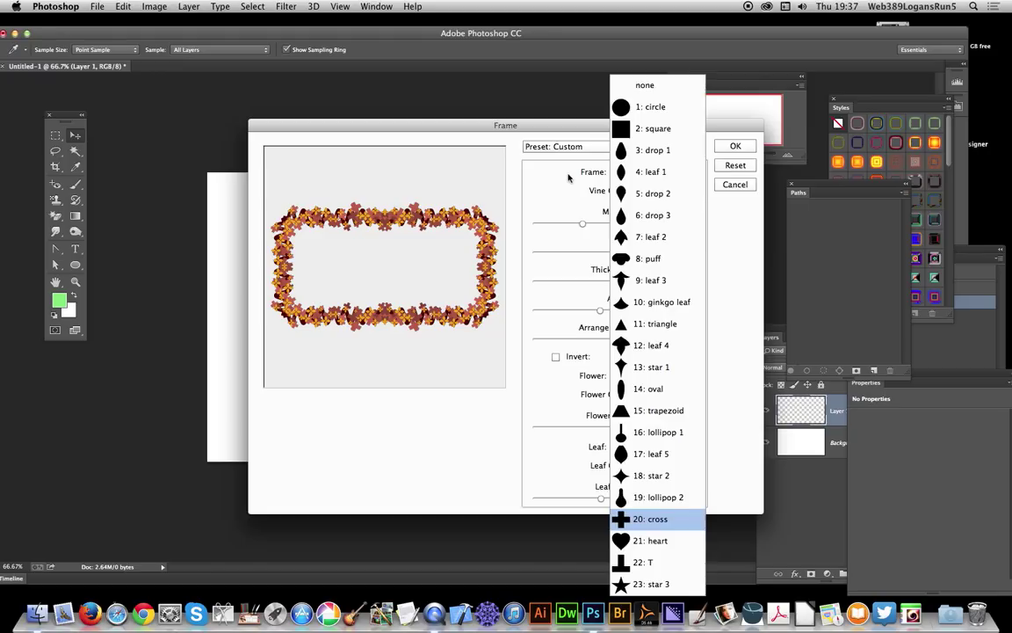
left_click(425, 113)
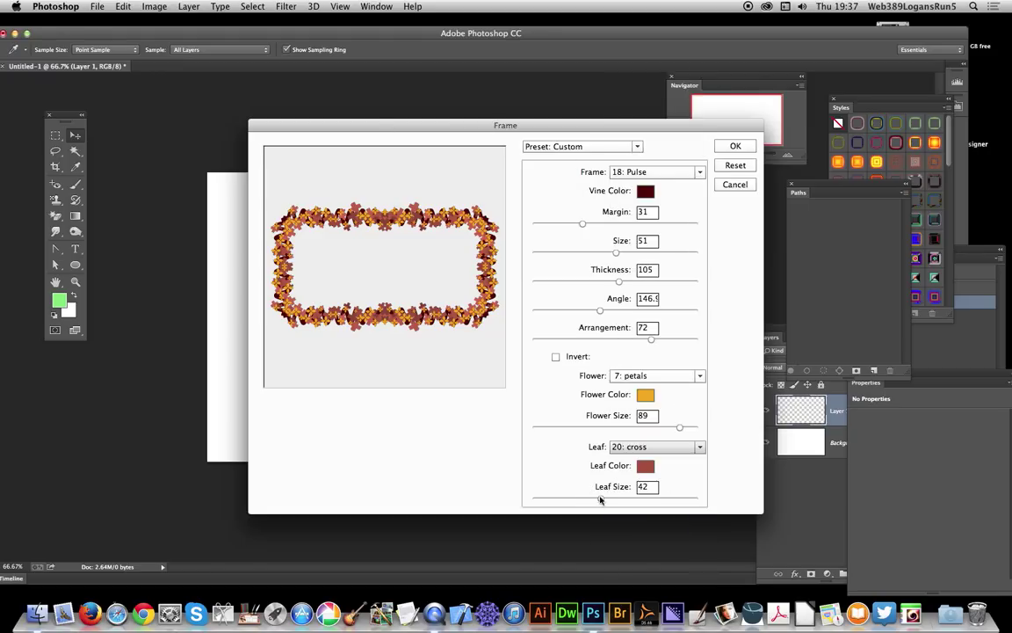
left_click_drag(603, 503, 637, 498)
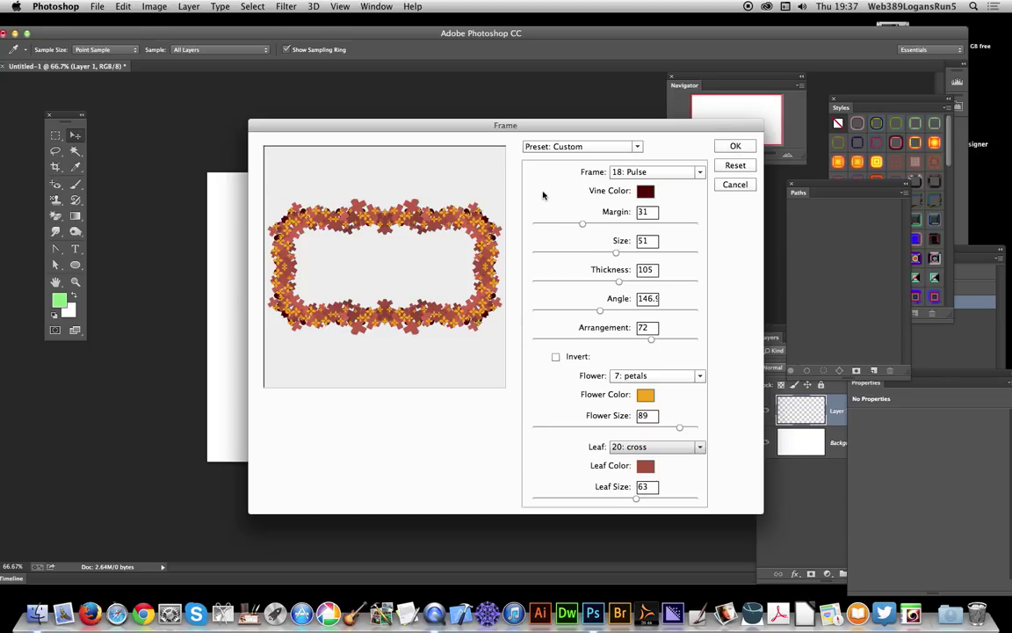
left_click(736, 146)
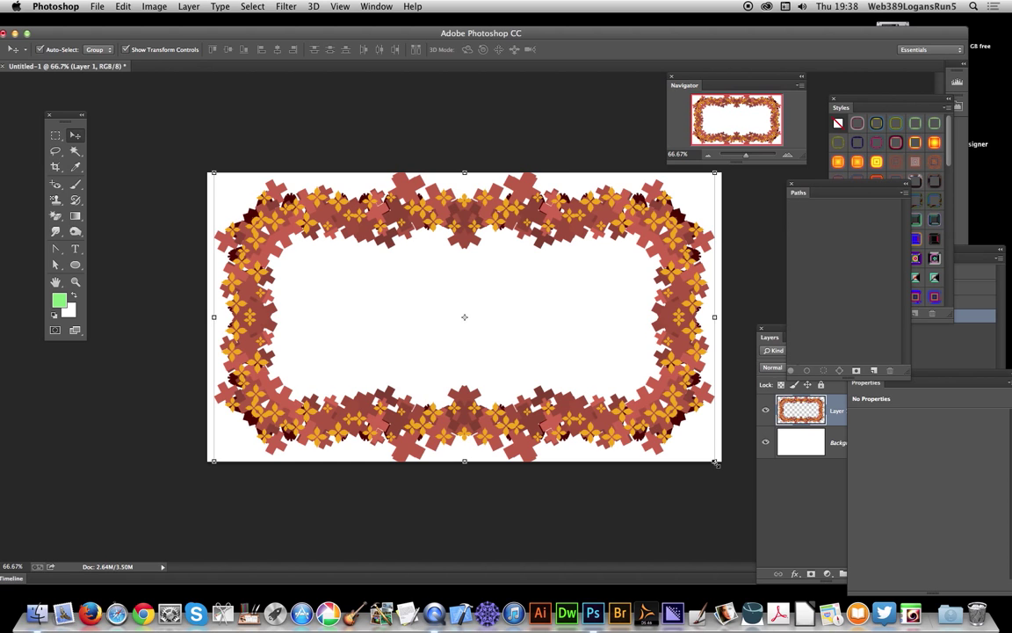
Step: Scale the border to about 88%, rotate it 30.64°, and commit the transform
left_click_drag(716, 461, 657, 430)
left_click_drag(661, 164, 689, 294)
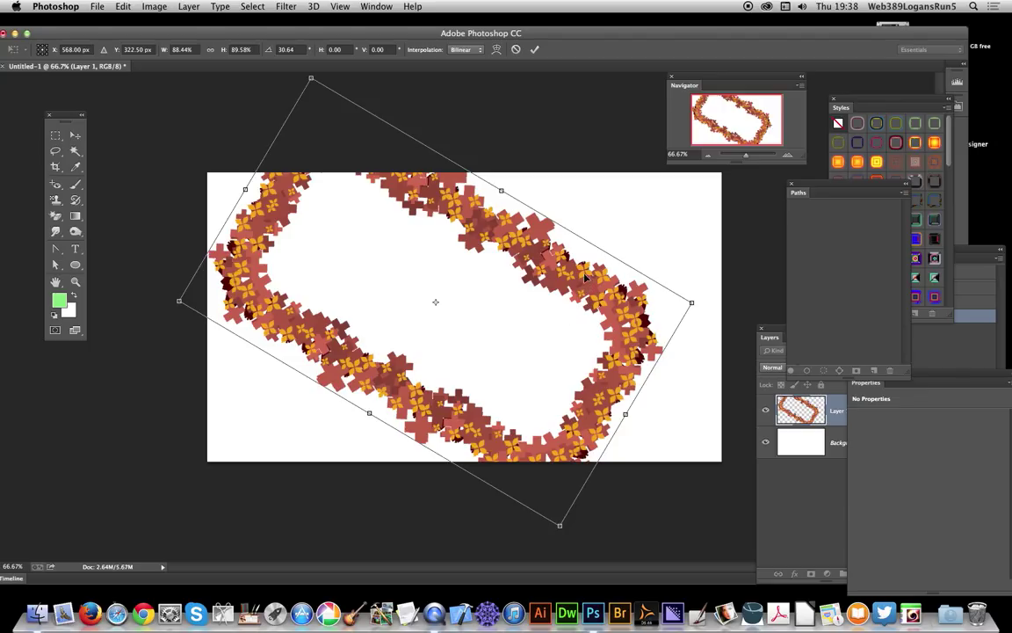
key("Return")
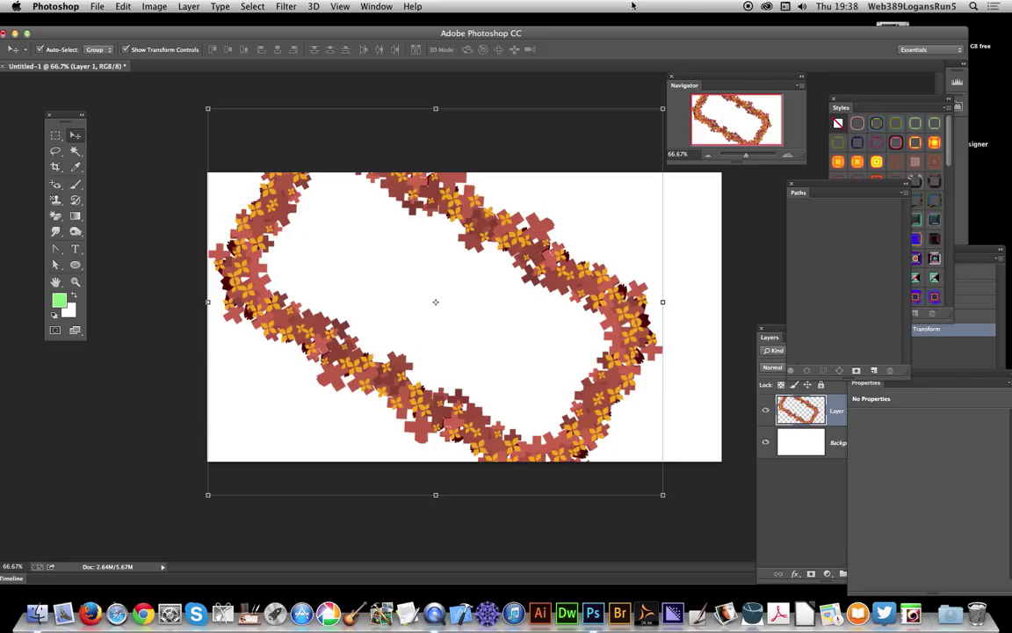
Step: Try several Styles presets until the border has bevel, stroke and rainbow gradient overlay
left_click(879, 102)
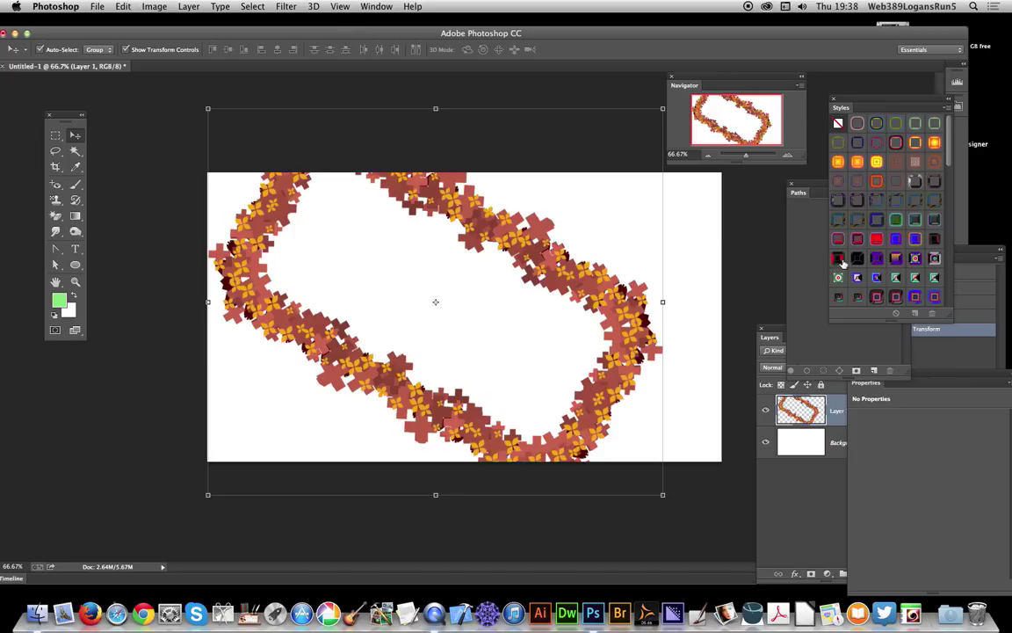
left_click(934, 142)
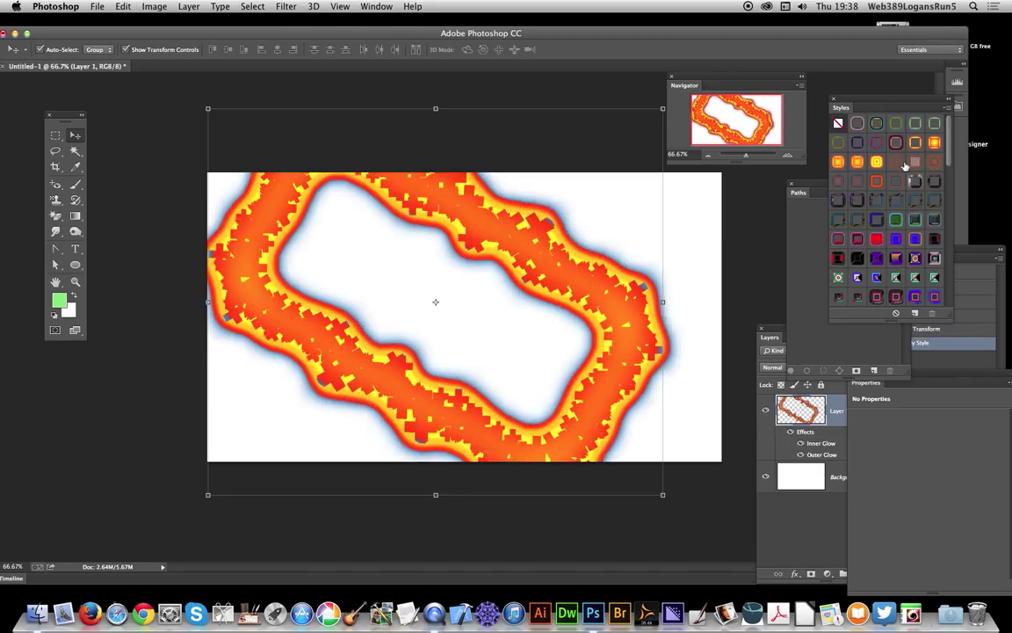
left_click(897, 257)
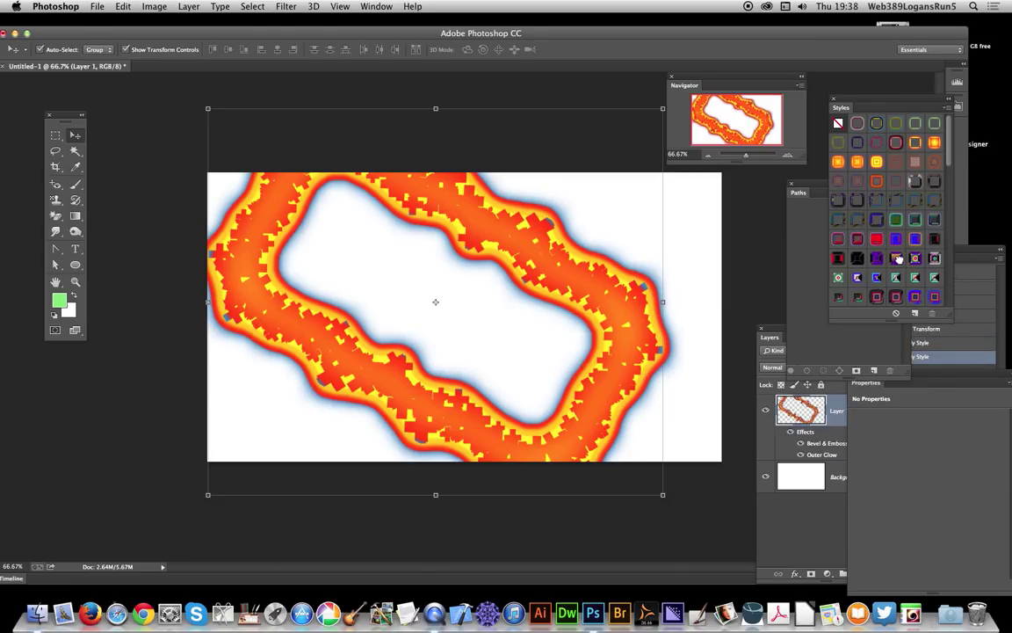
left_click(897, 258)
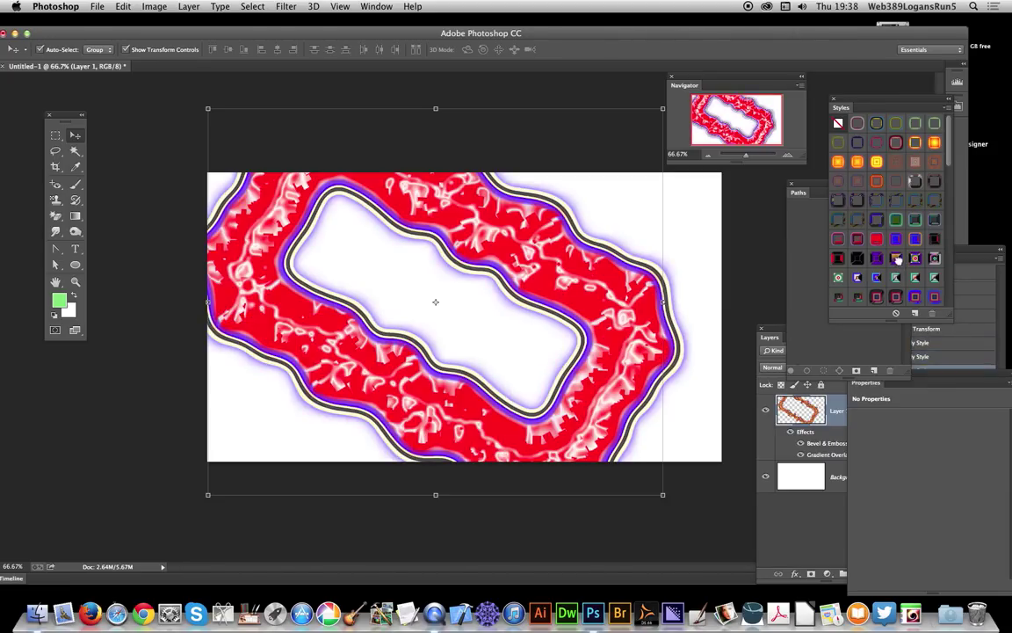
left_click(898, 258)
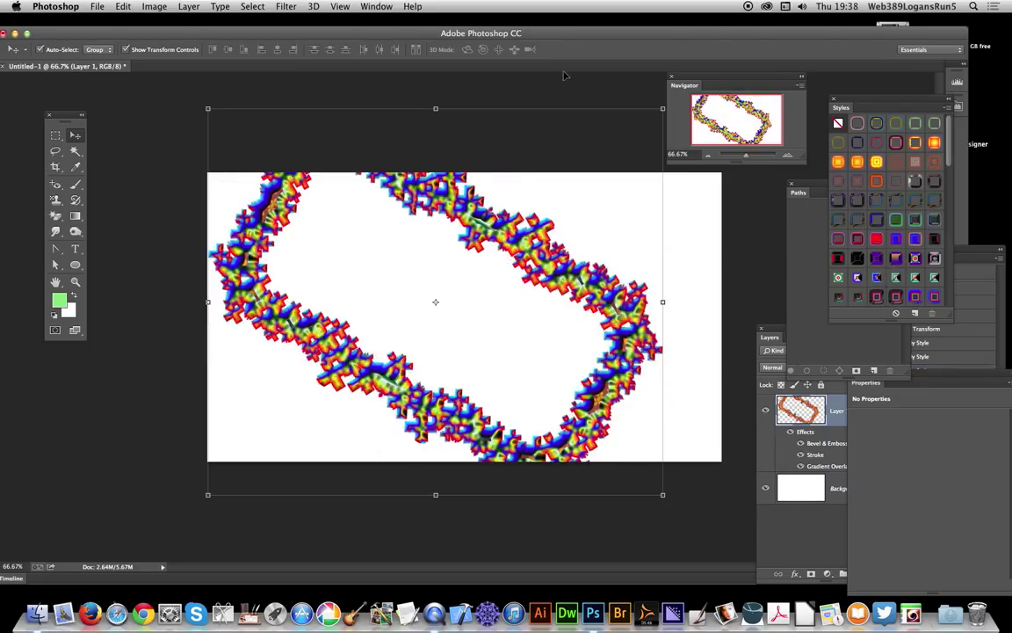
left_click(189, 6)
mouse_move(211, 85)
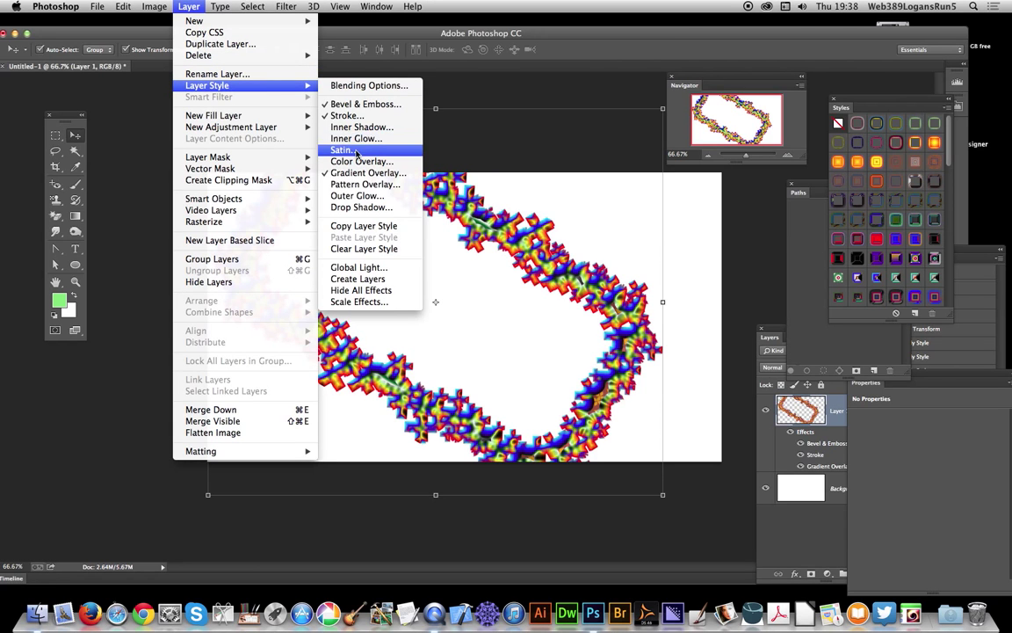